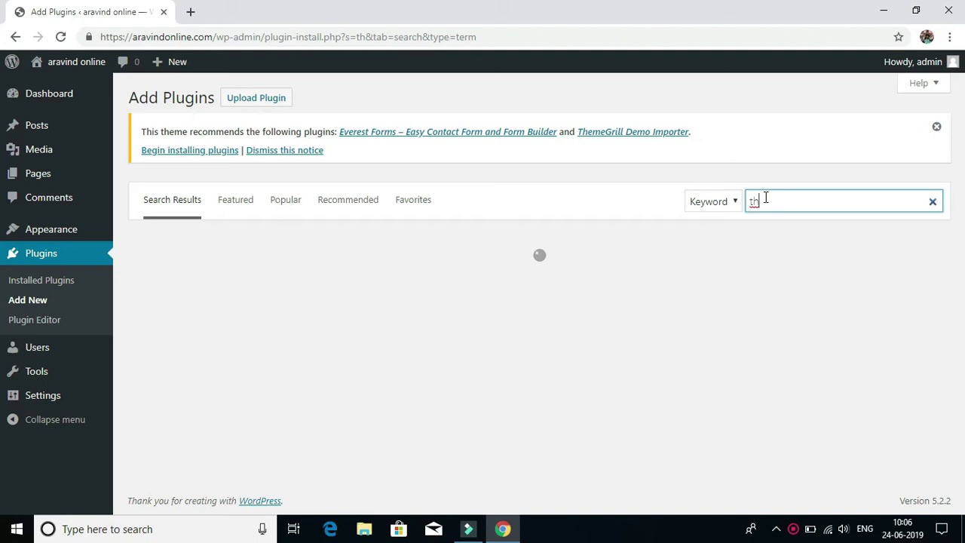
Search for 'theme my login', then install and activate the Theme My Login plugin.
{"action": "type", "text": "e"}
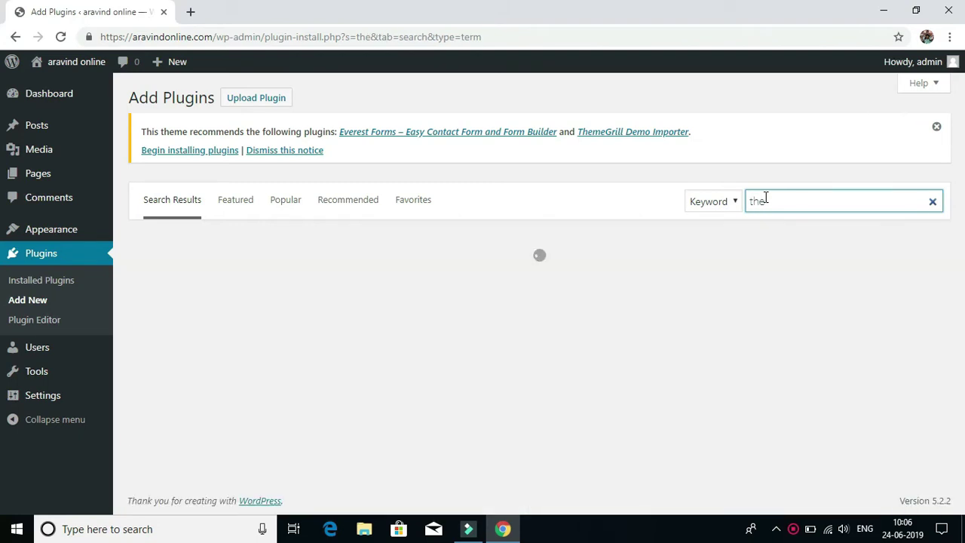
{"action": "type", "text": "me my"}
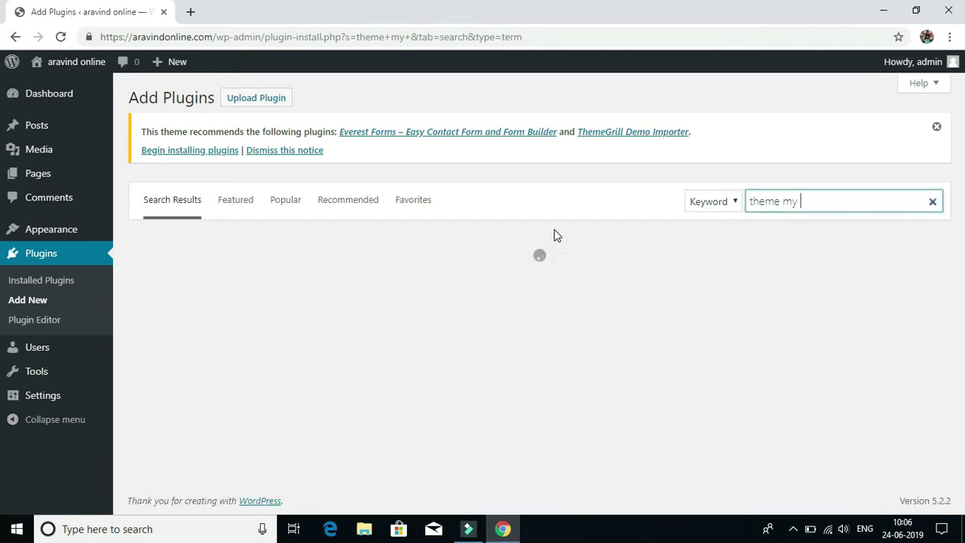
{"action": "type", "text": "login"}
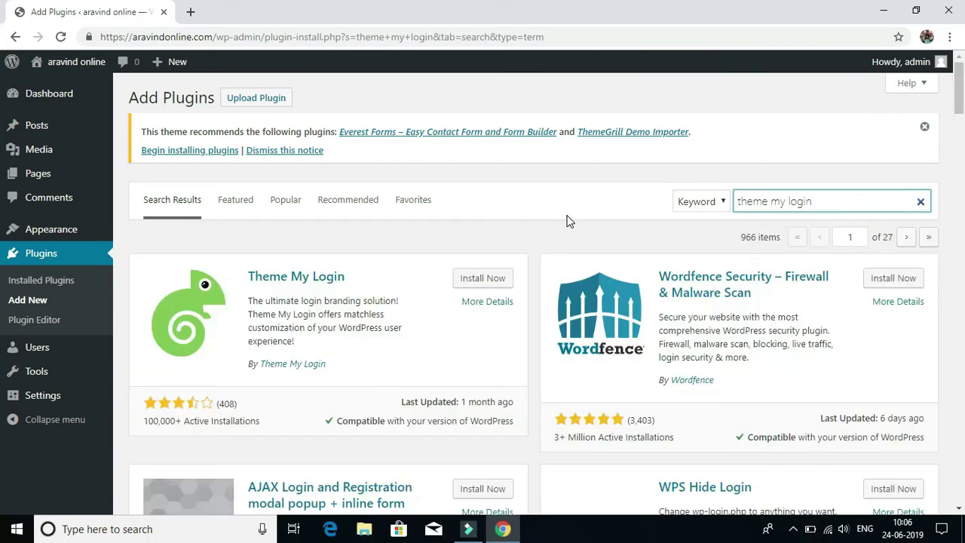
{"action": "left_click", "coordinate": [478, 283]}
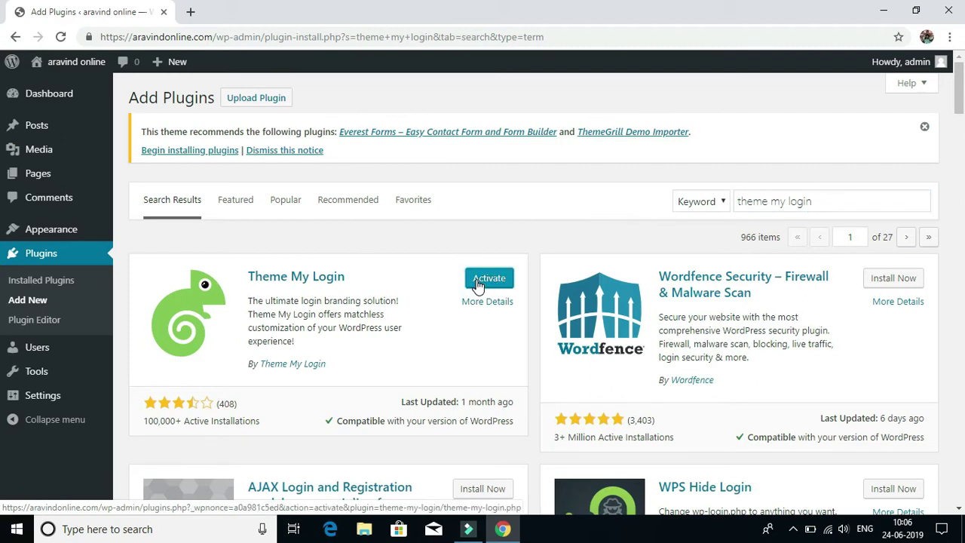
{"action": "left_click", "coordinate": [488, 278]}
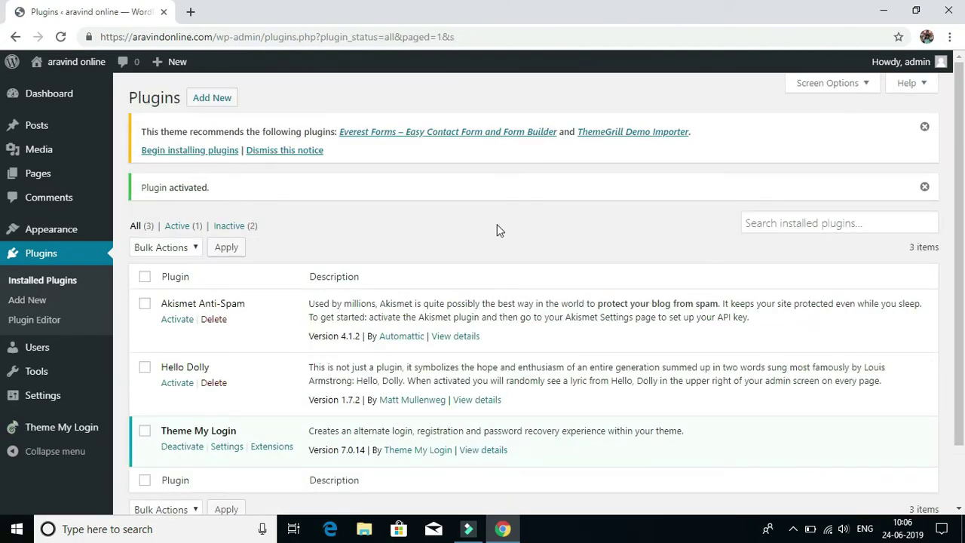
{"action": "scroll", "coordinate": [501, 226], "scroll_direction": "down", "scroll_amount": 2}
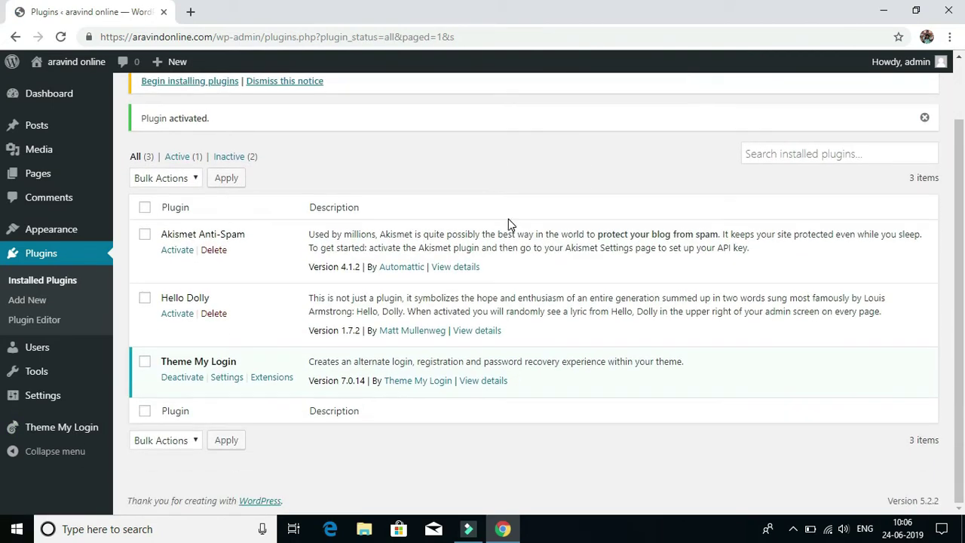
Save the Theme My Login settings, keeping the default login type, Email-only registration and default slugs.
{"action": "left_click", "coordinate": [229, 378]}
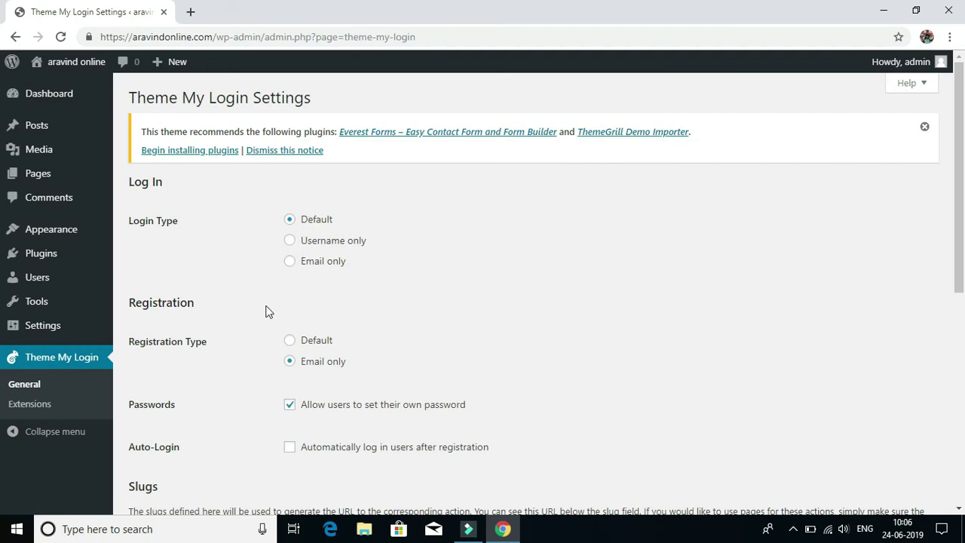
{"action": "scroll", "coordinate": [443, 243], "scroll_direction": "down", "scroll_amount": 2}
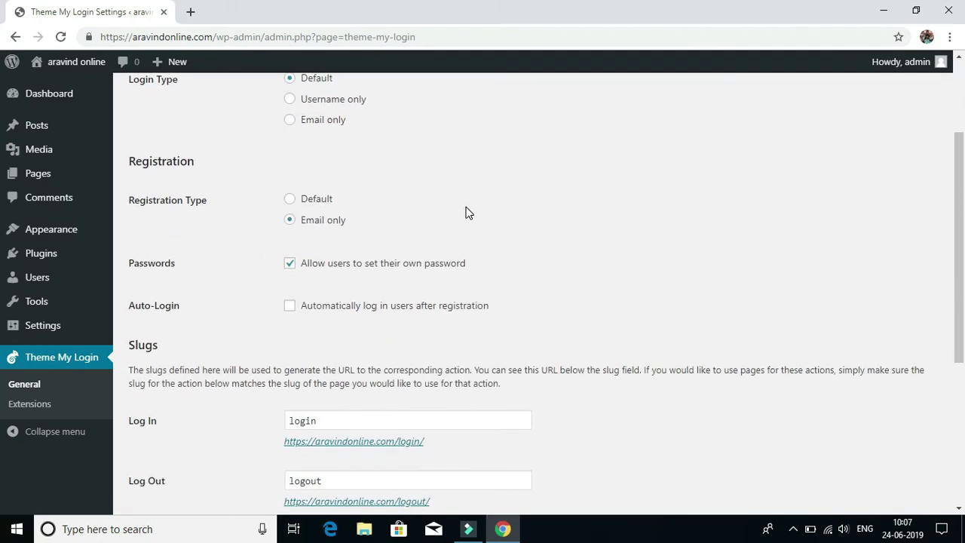
{"action": "scroll", "coordinate": [316, 301], "scroll_direction": "down", "scroll_amount": 4}
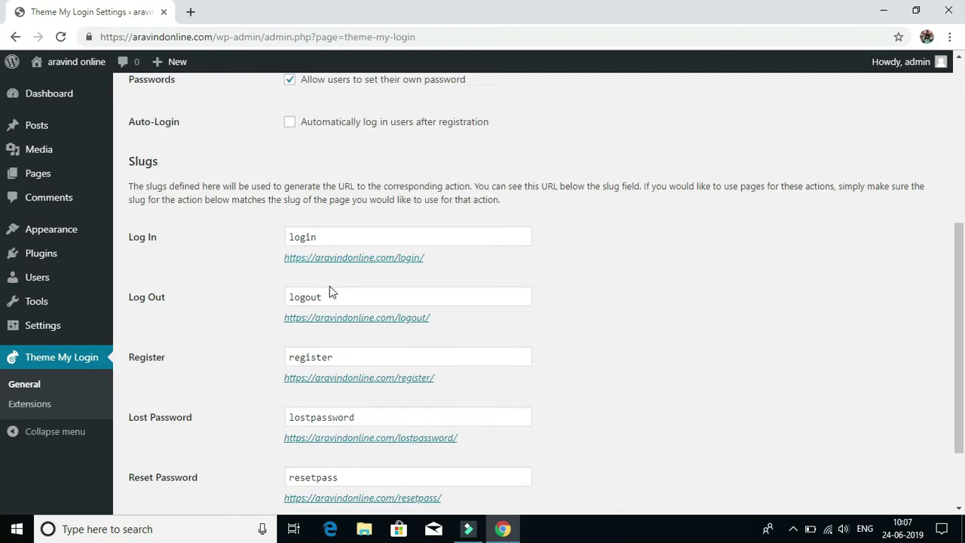
{"action": "left_click", "coordinate": [174, 444]}
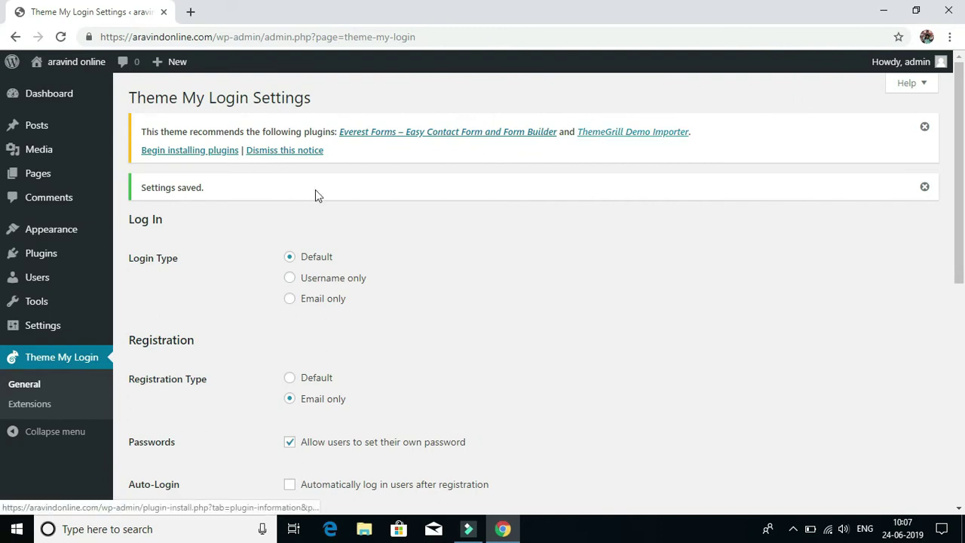
{"action": "mouse_move", "coordinate": [41, 238]}
{"action": "left_click", "coordinate": [136, 292]}
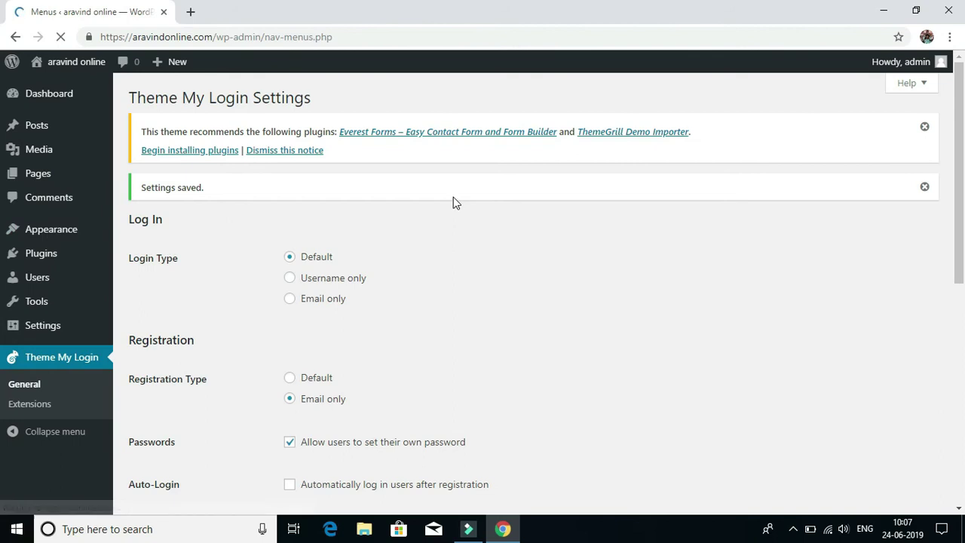
Add the Theme My Login actions Log In, Log Out and Register to the menu.
{"action": "scroll", "coordinate": [583, 197], "scroll_direction": "down", "scroll_amount": 3}
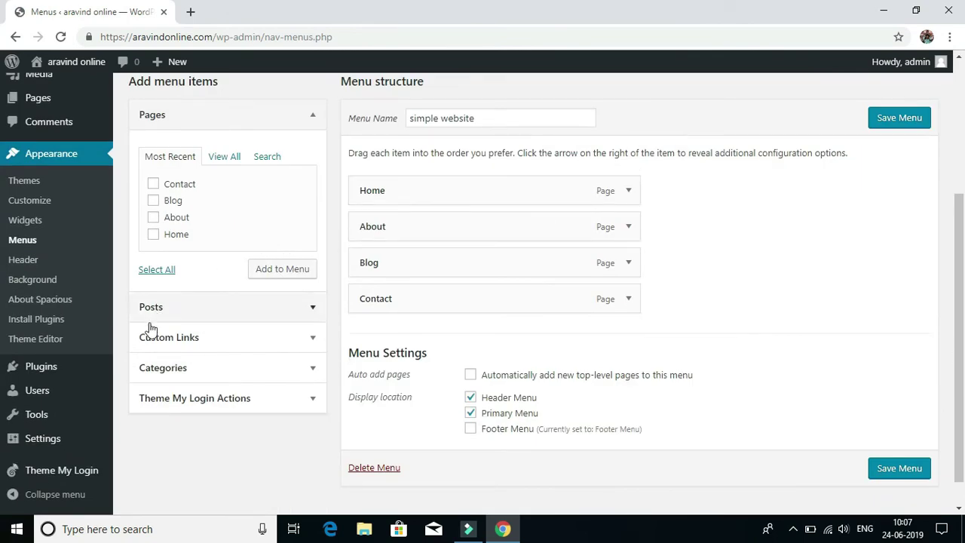
{"action": "left_click", "coordinate": [193, 398]}
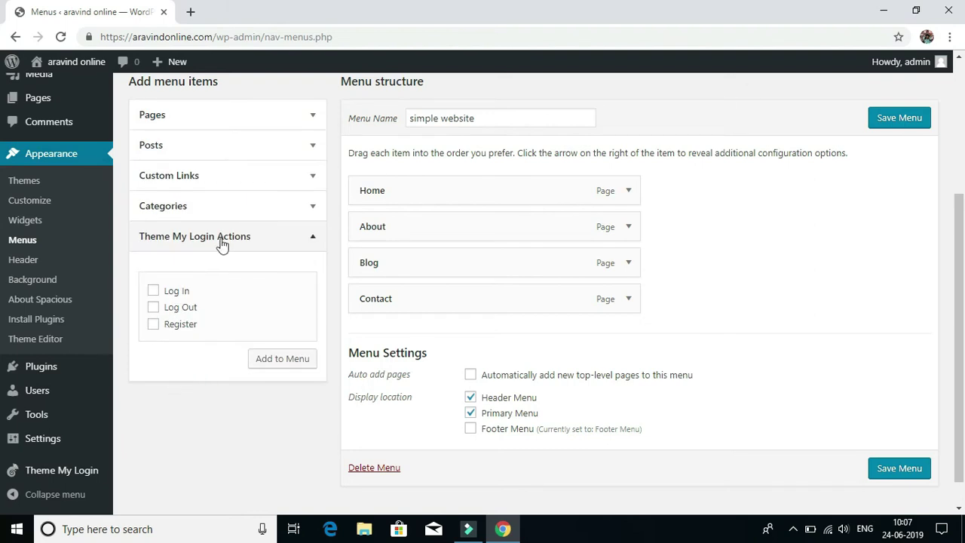
{"action": "left_click", "coordinate": [153, 291]}
{"action": "left_click", "coordinate": [153, 308]}
{"action": "left_click", "coordinate": [153, 325]}
{"action": "left_click", "coordinate": [278, 362]}
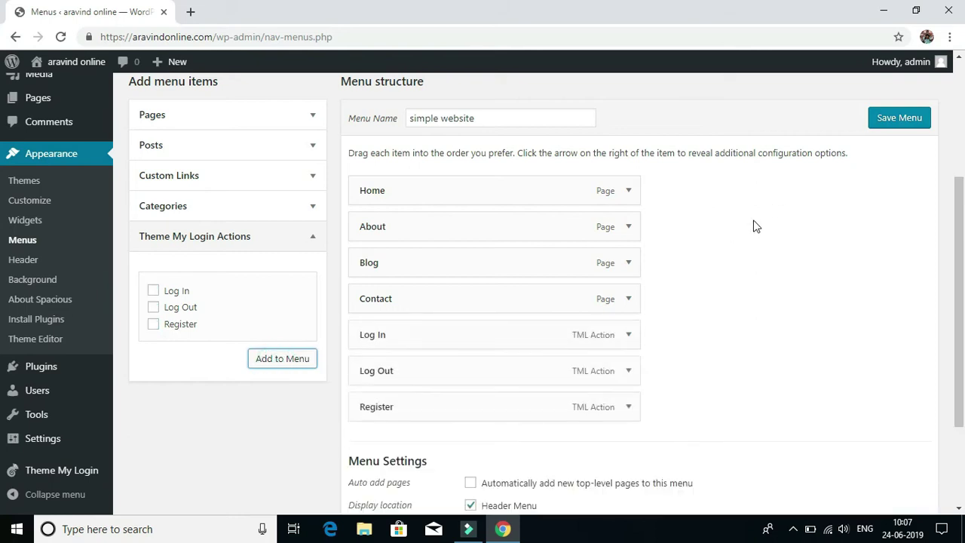
Save the updated 'simple website' menu.
{"action": "scroll", "coordinate": [758, 224], "scroll_direction": "down", "scroll_amount": 2}
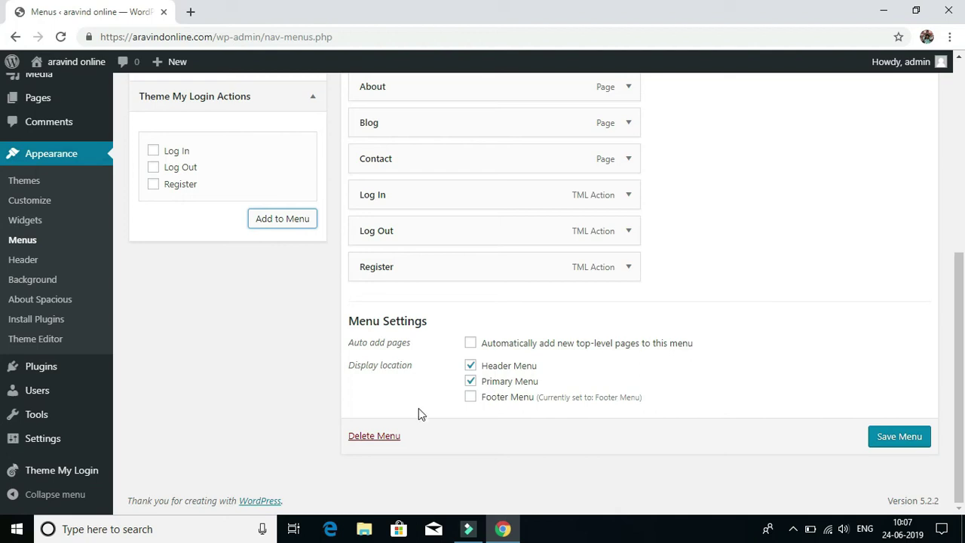
{"action": "left_click", "coordinate": [894, 437]}
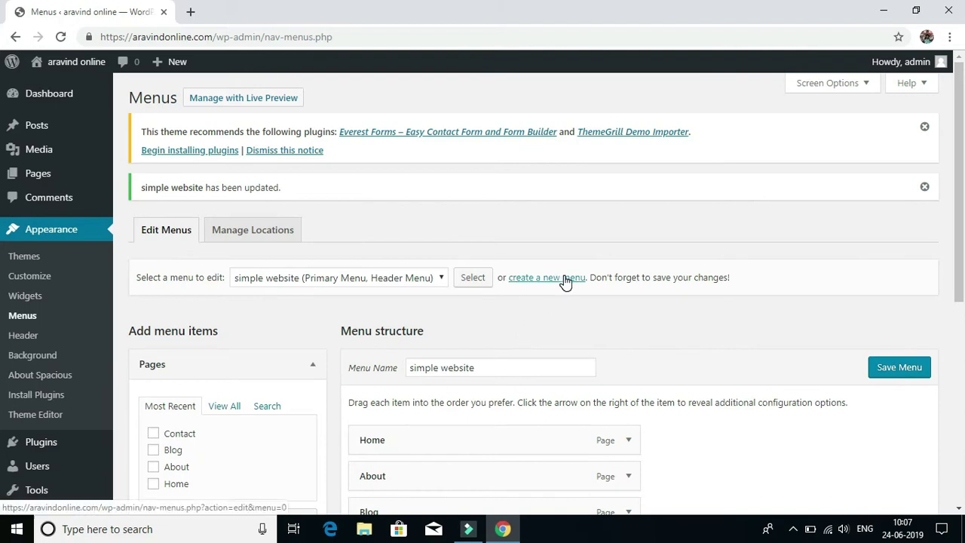
{"action": "scroll", "coordinate": [563, 280], "scroll_direction": "down", "scroll_amount": 3}
{"action": "scroll", "coordinate": [564, 274], "scroll_direction": "up", "scroll_amount": 3}
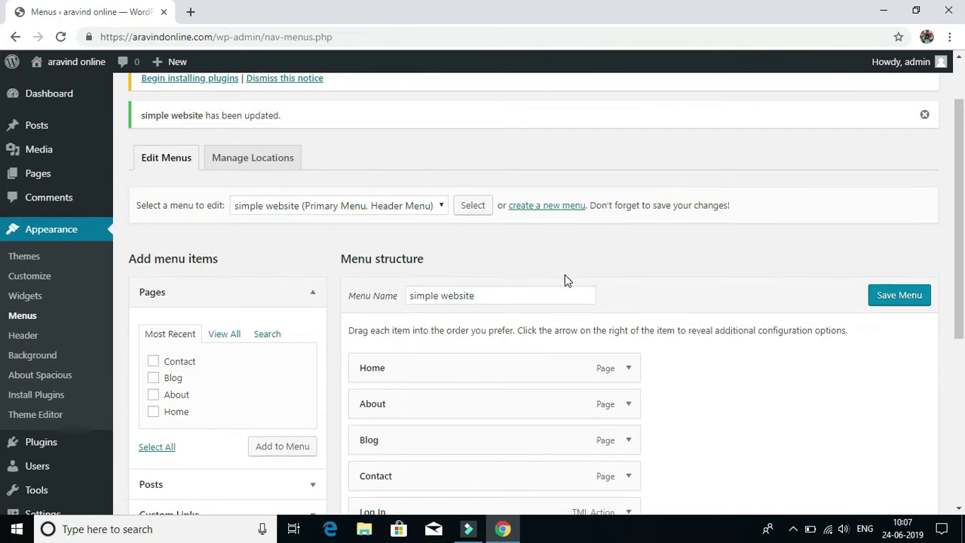
{"action": "scroll", "coordinate": [565, 275], "scroll_direction": "down", "scroll_amount": 2}
{"action": "scroll", "coordinate": [564, 275], "scroll_direction": "up", "scroll_amount": 3}
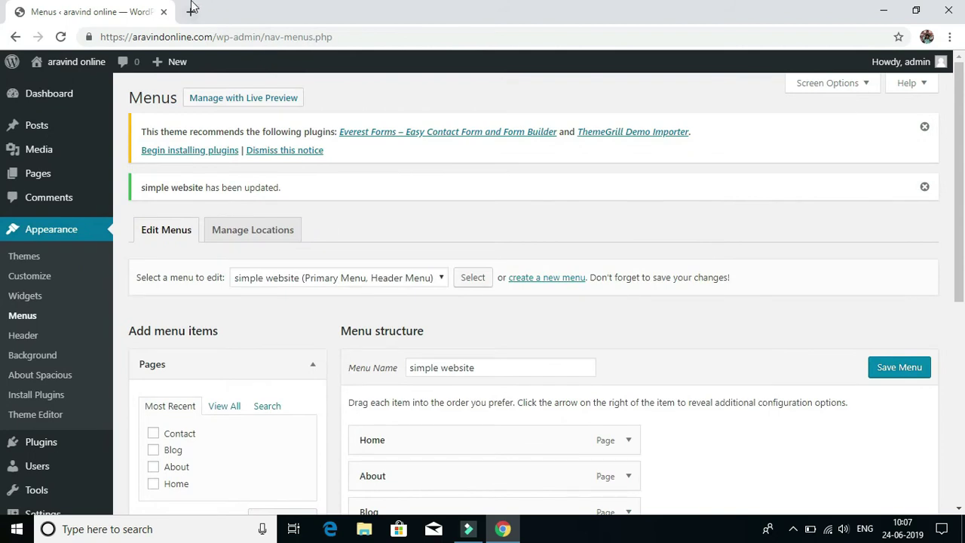
{"action": "left_click", "coordinate": [191, 11]}
Load the public homepage at aravindonline.com in the new browser tab.
{"action": "left_click", "coordinate": [202, 36]}
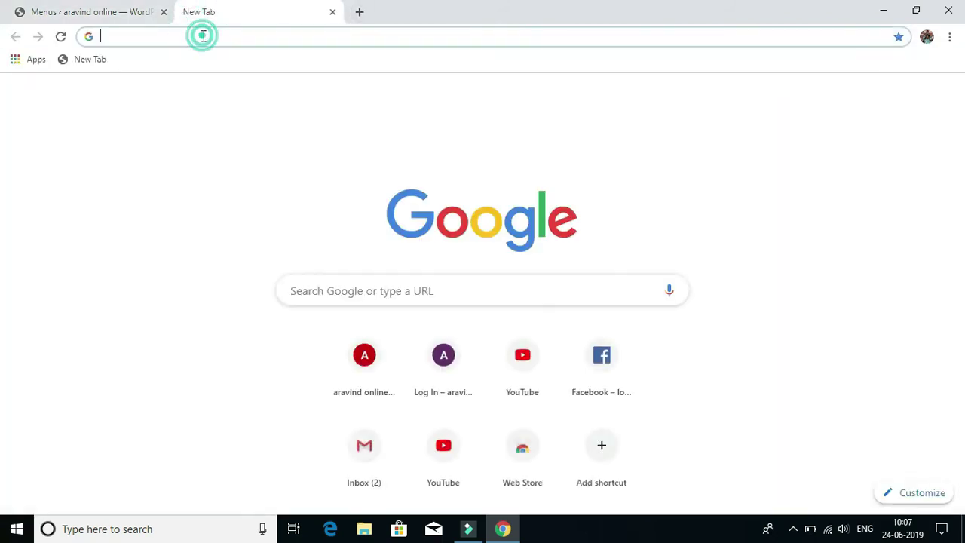
{"action": "type", "text": "a"}
{"action": "key", "text": "Right"}
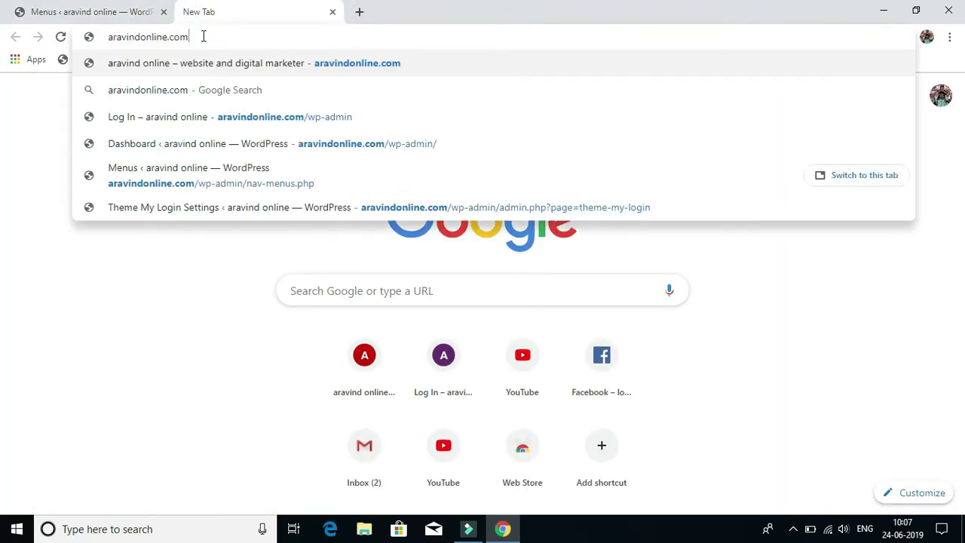
{"action": "key", "text": "Return"}
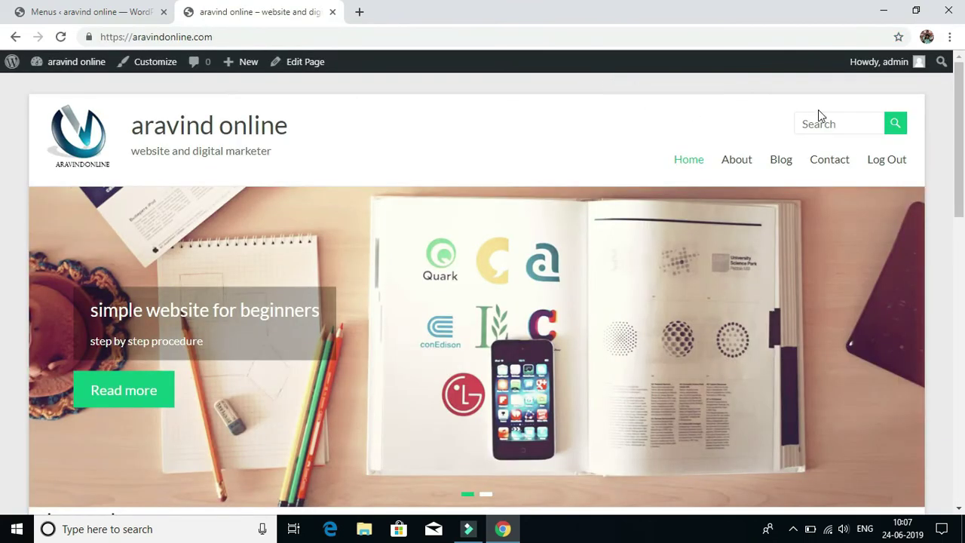
Log out of the admin account and reload the homepage to show Log In and Register links.
{"action": "left_click", "coordinate": [73, 11]}
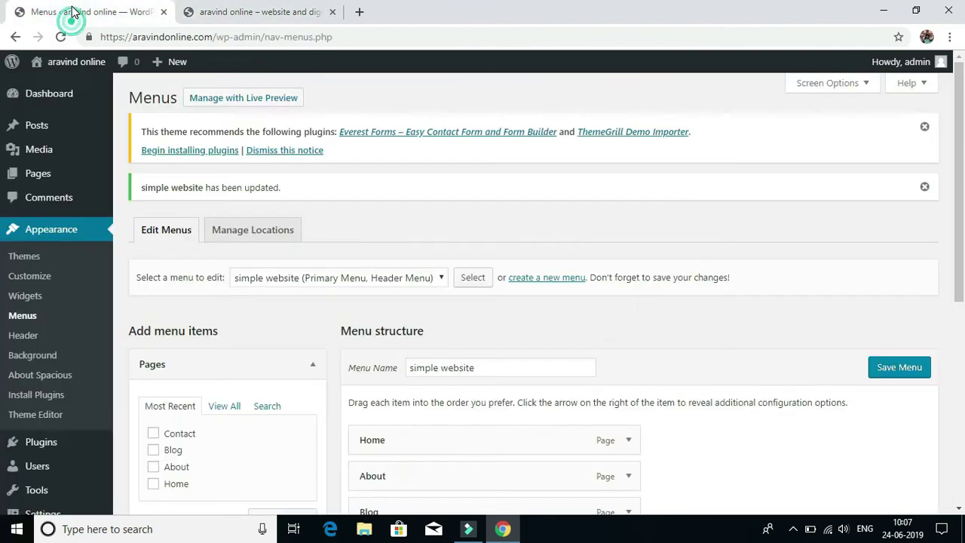
{"action": "left_click", "coordinate": [886, 64]}
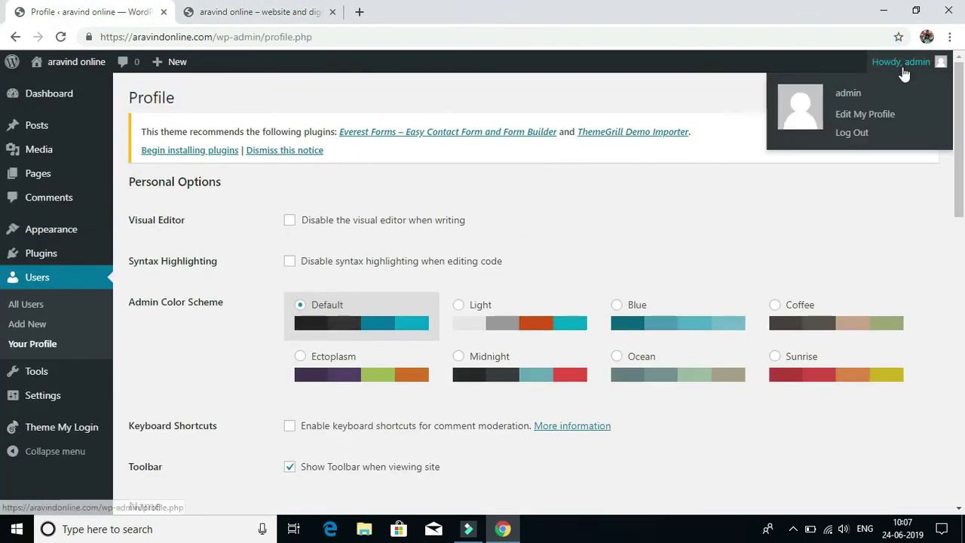
{"action": "left_click", "coordinate": [853, 134]}
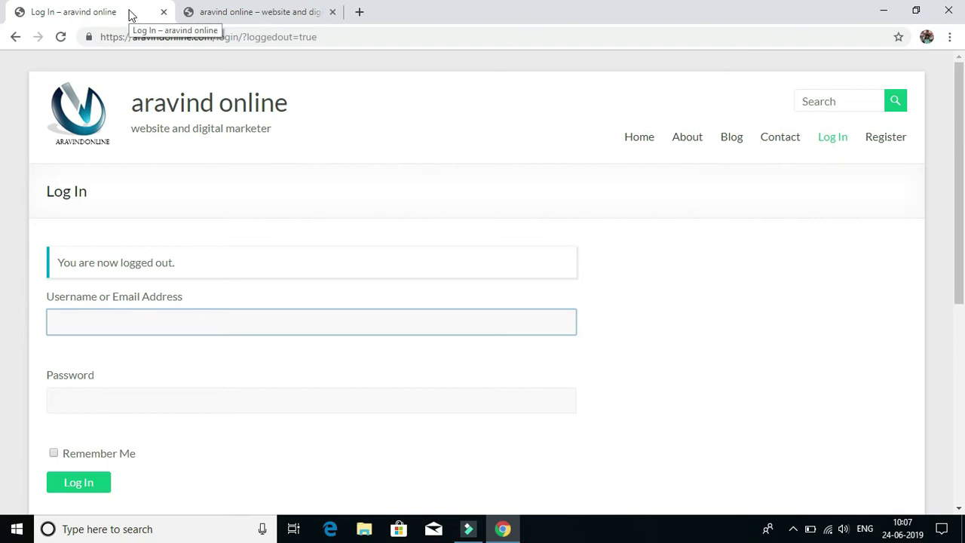
{"action": "left_click", "coordinate": [272, 12]}
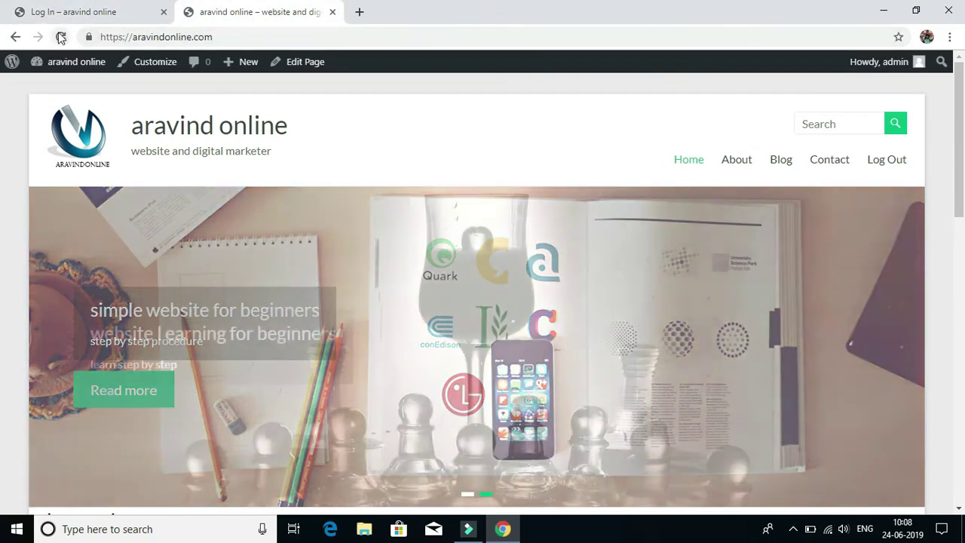
{"action": "left_click", "coordinate": [61, 37]}
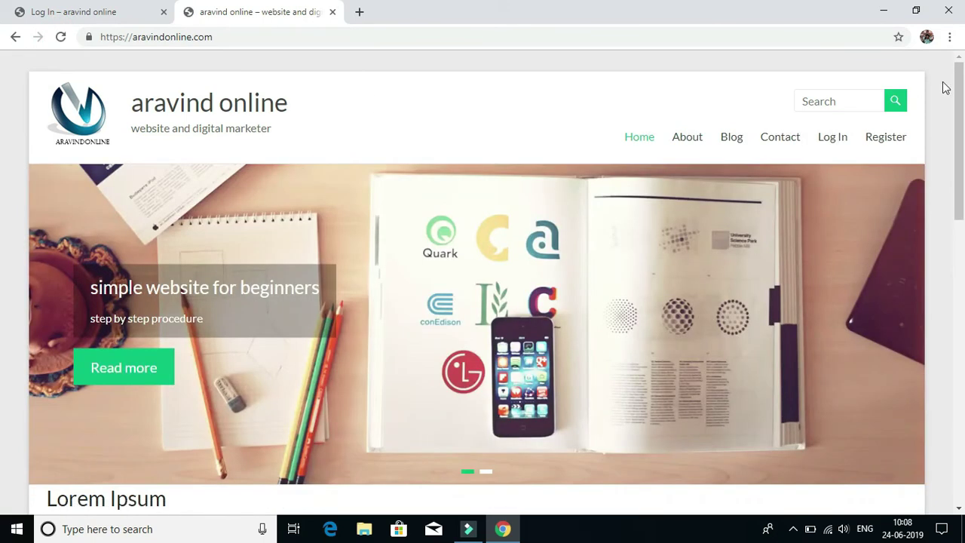
Sign up on the Register page with the new user's e-mail address and a confirmed password.
{"action": "left_click", "coordinate": [883, 138]}
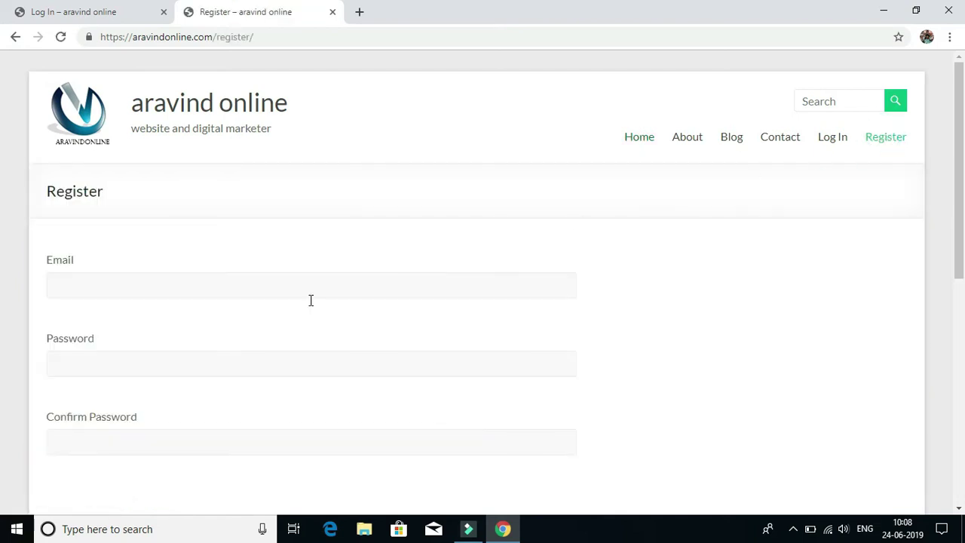
{"action": "left_click", "coordinate": [110, 291]}
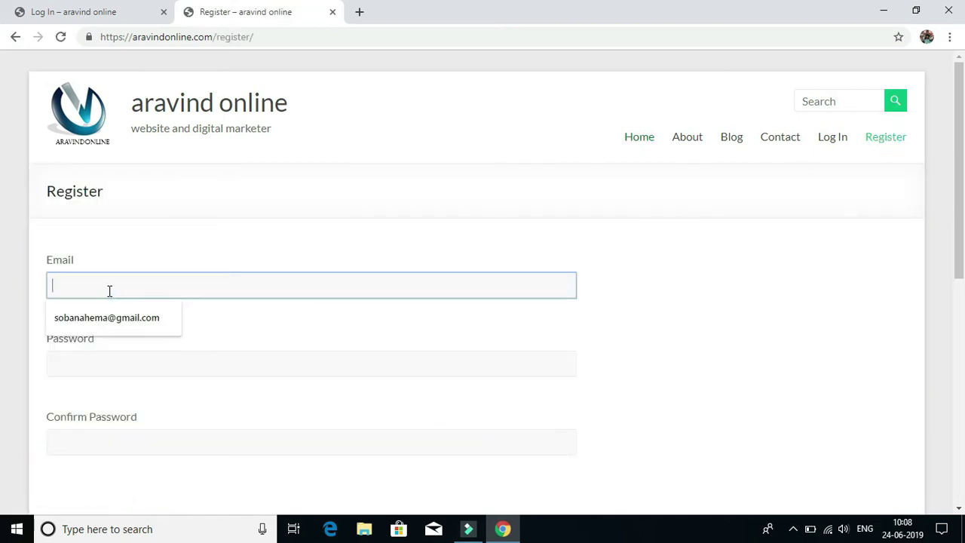
{"action": "type", "text": "ahoo.com"}
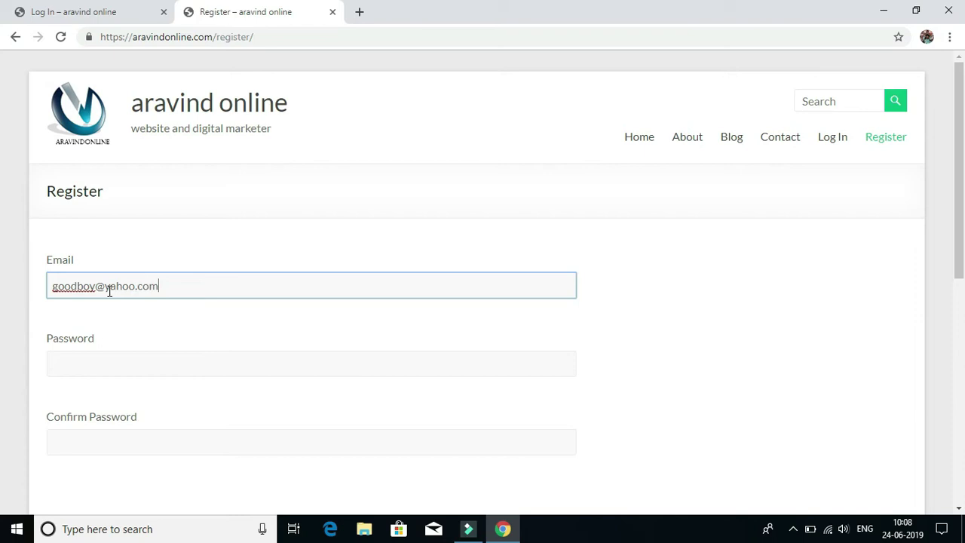
{"action": "left_click", "coordinate": [85, 355]}
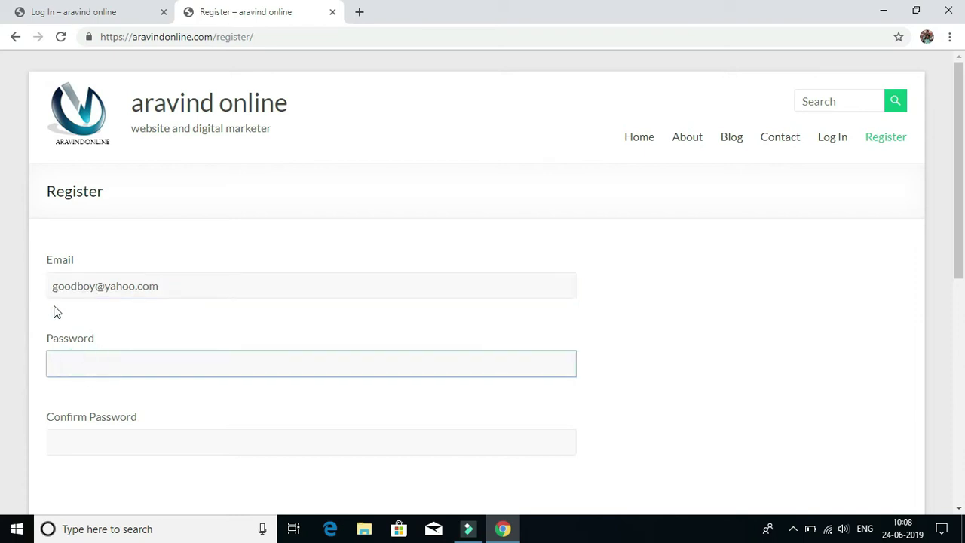
{"action": "type", "text": "••"}
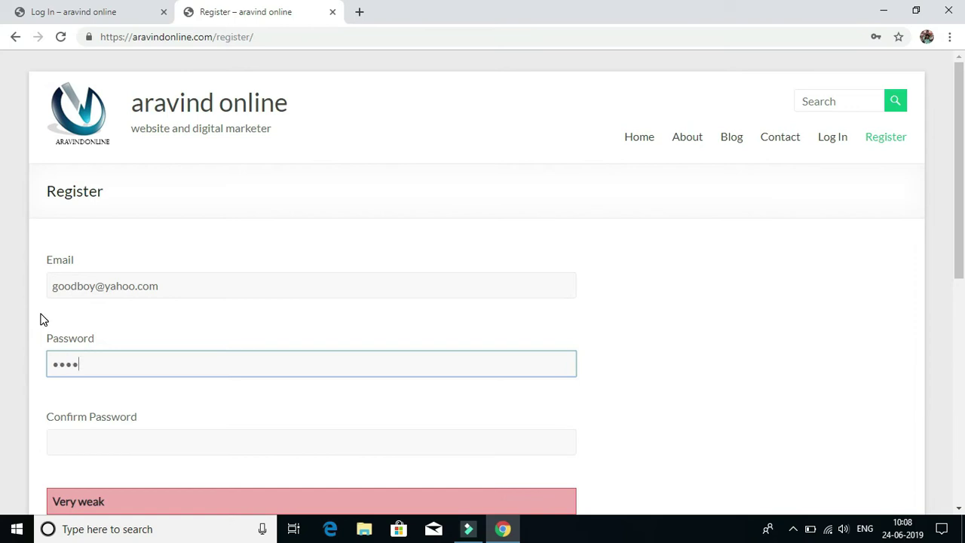
{"action": "left_click", "coordinate": [85, 449]}
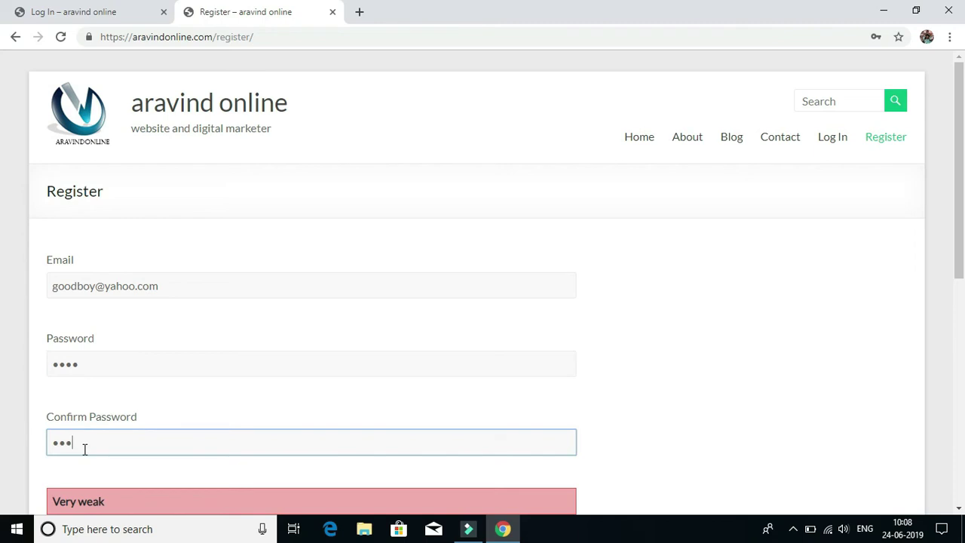
{"action": "scroll", "coordinate": [585, 159], "scroll_direction": "down", "scroll_amount": 3}
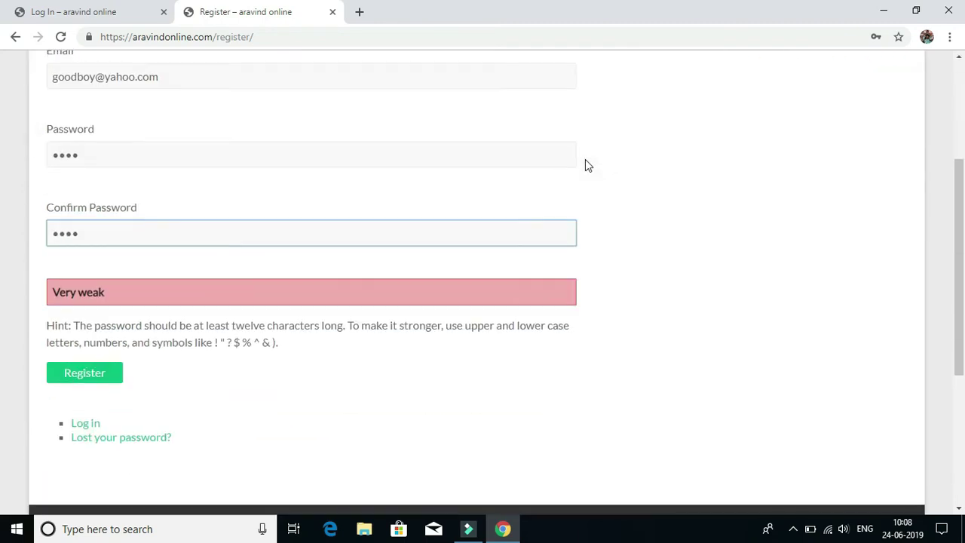
{"action": "left_click", "coordinate": [96, 375]}
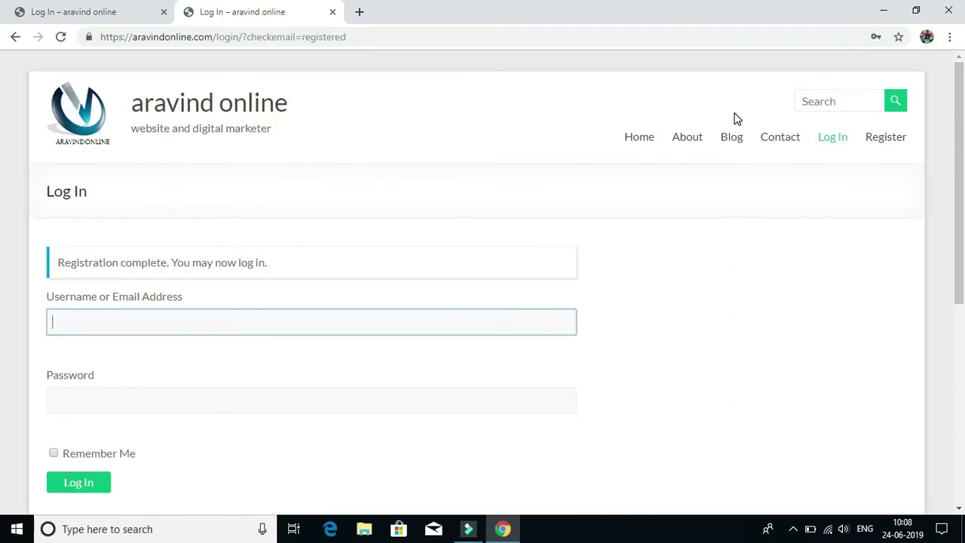
Log in on the Log In page using the new user's e-mail address and password.
{"action": "scroll", "coordinate": [622, 57], "scroll_direction": "down", "scroll_amount": 3}
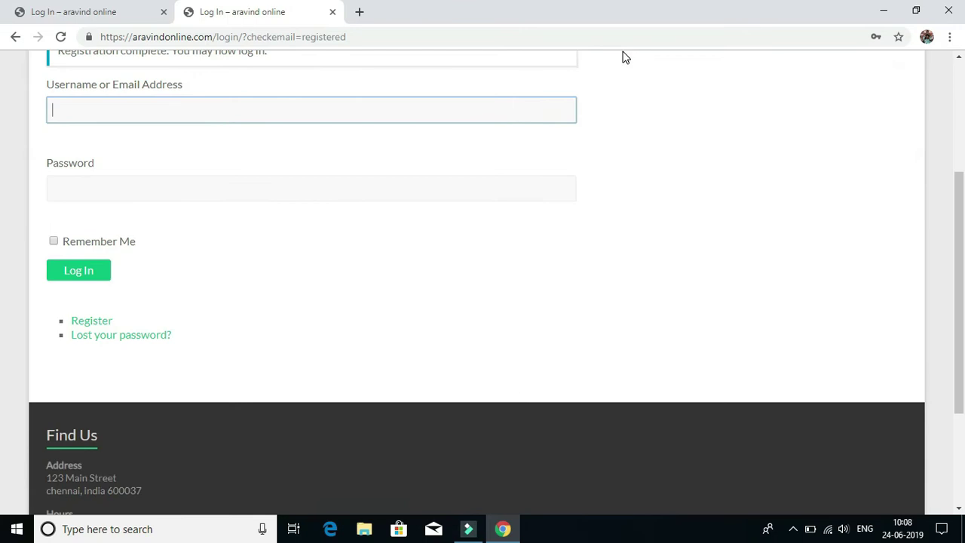
{"action": "scroll", "coordinate": [925, 148], "scroll_direction": "up", "scroll_amount": 3}
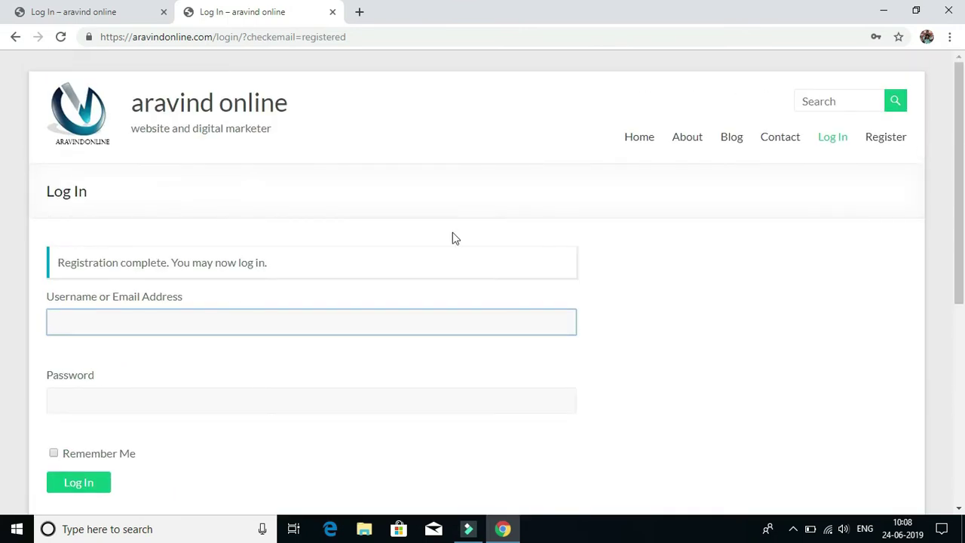
{"action": "left_click", "coordinate": [176, 329]}
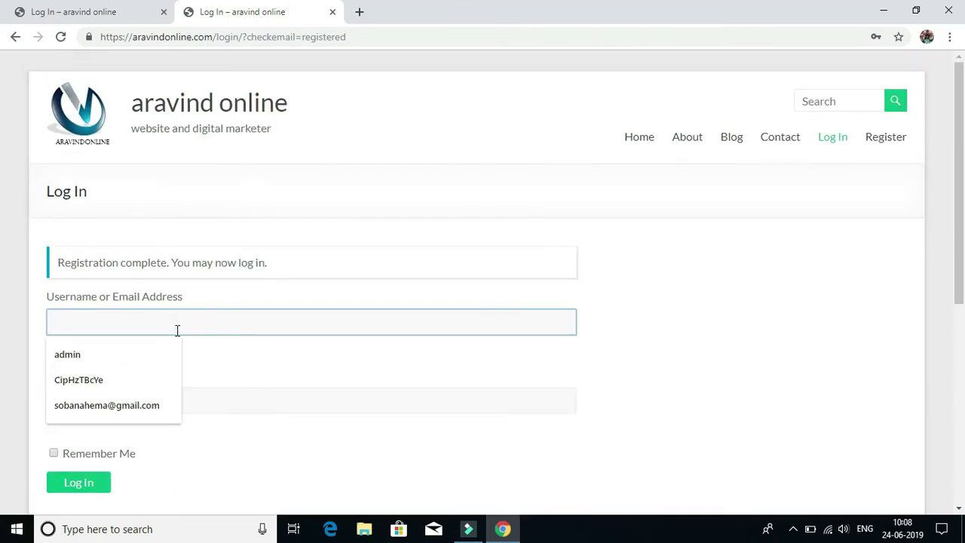
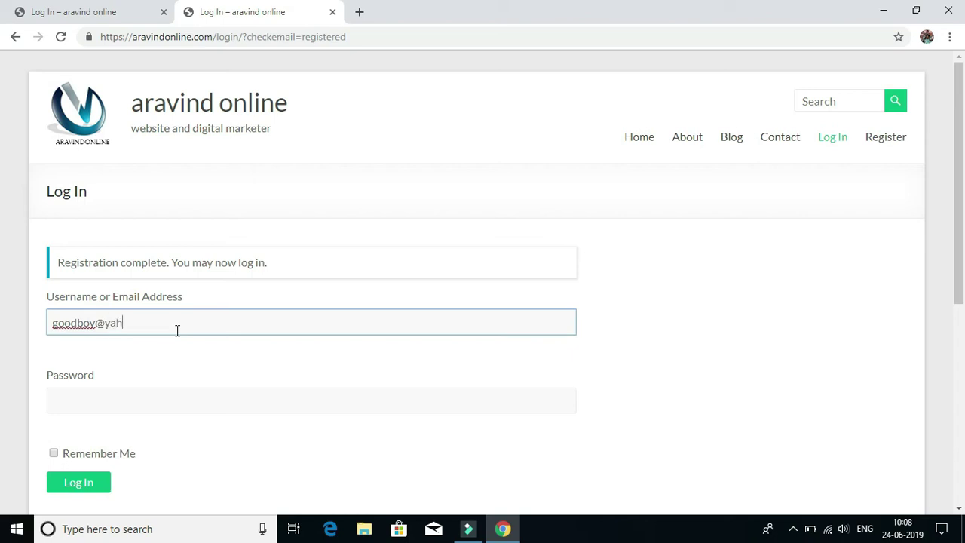
{"action": "left_click", "coordinate": [138, 405]}
{"action": "type", "text": "••••"}
{"action": "left_click", "coordinate": [67, 481]}
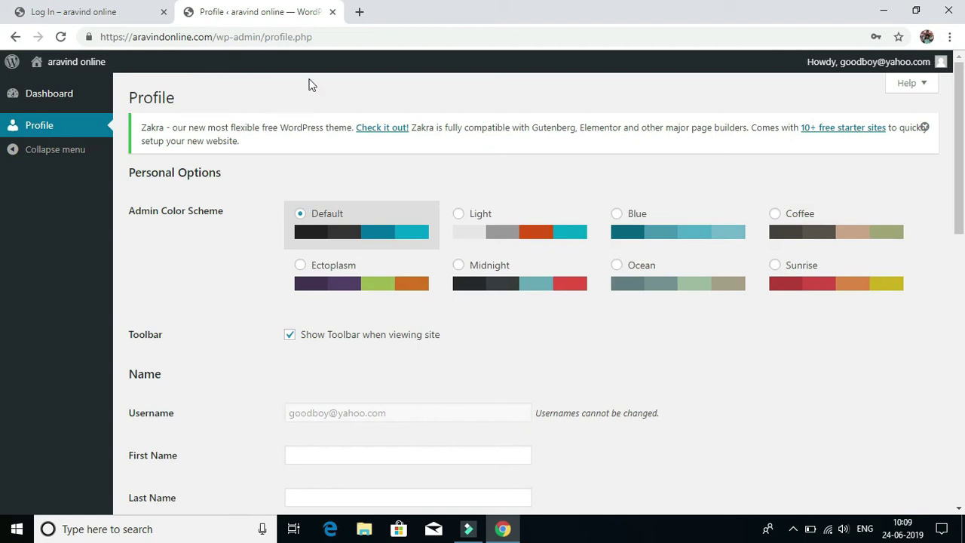
{"action": "scroll", "coordinate": [243, 276], "scroll_direction": "down", "scroll_amount": 3}
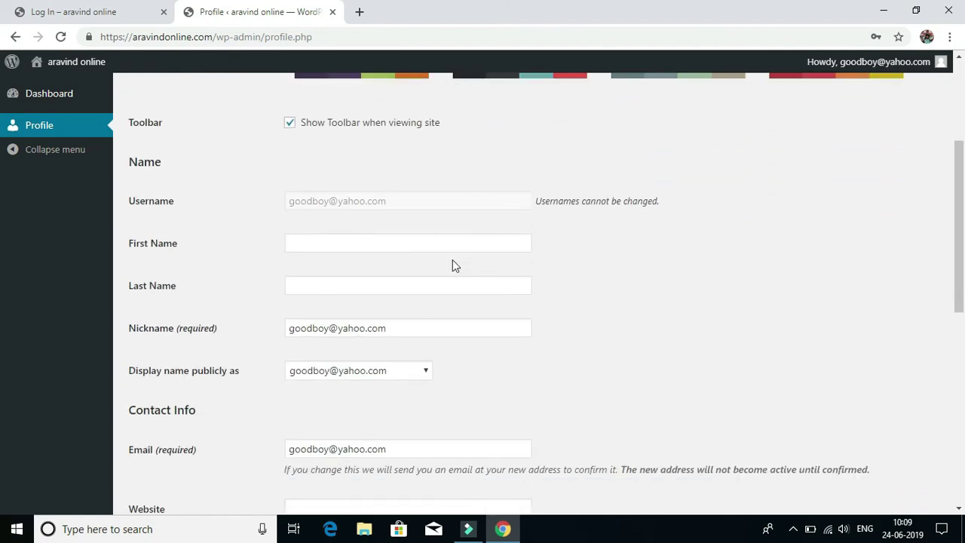
{"action": "scroll", "coordinate": [494, 383], "scroll_direction": "down", "scroll_amount": 3}
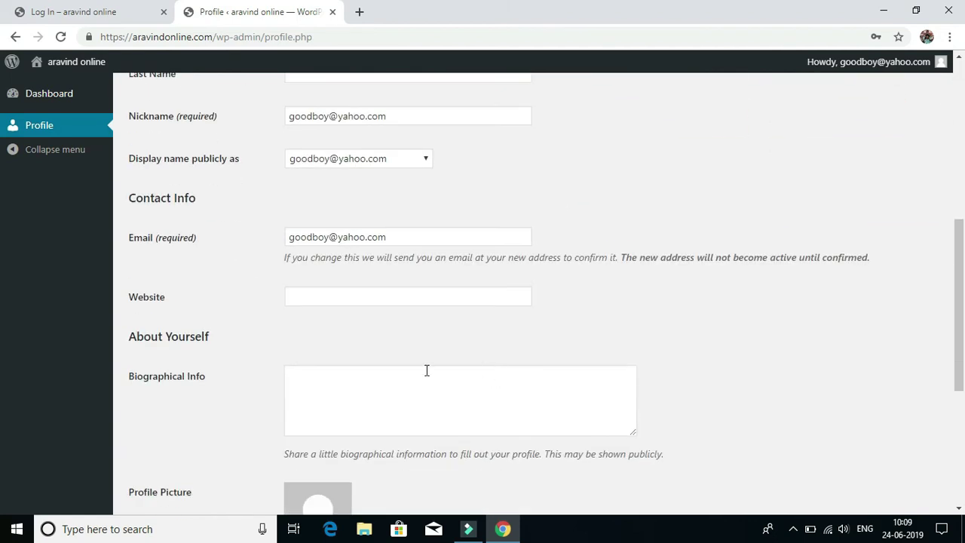
{"action": "scroll", "coordinate": [204, 351], "scroll_direction": "down", "scroll_amount": 3}
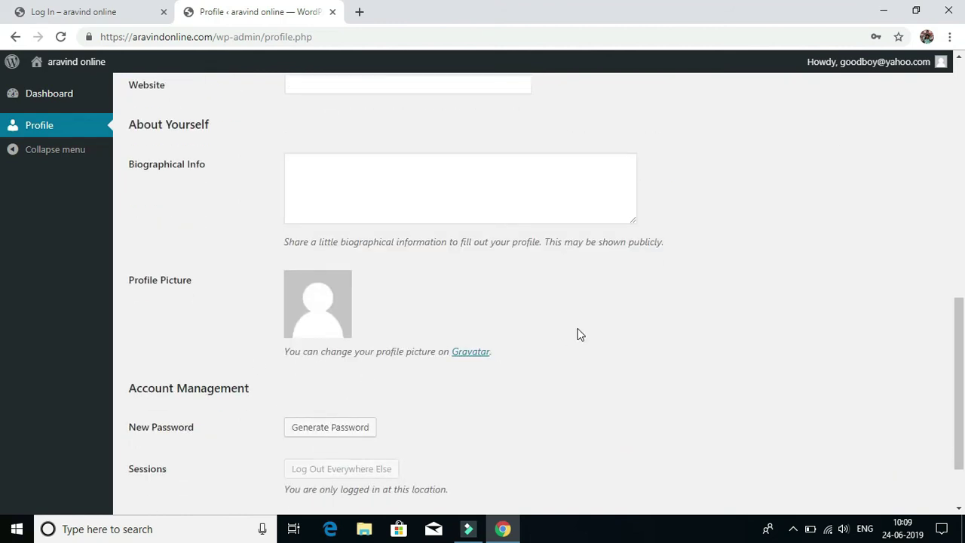
{"action": "scroll", "coordinate": [578, 334], "scroll_direction": "down", "scroll_amount": 1}
{"action": "scroll", "coordinate": [577, 334], "scroll_direction": "up", "scroll_amount": 10}
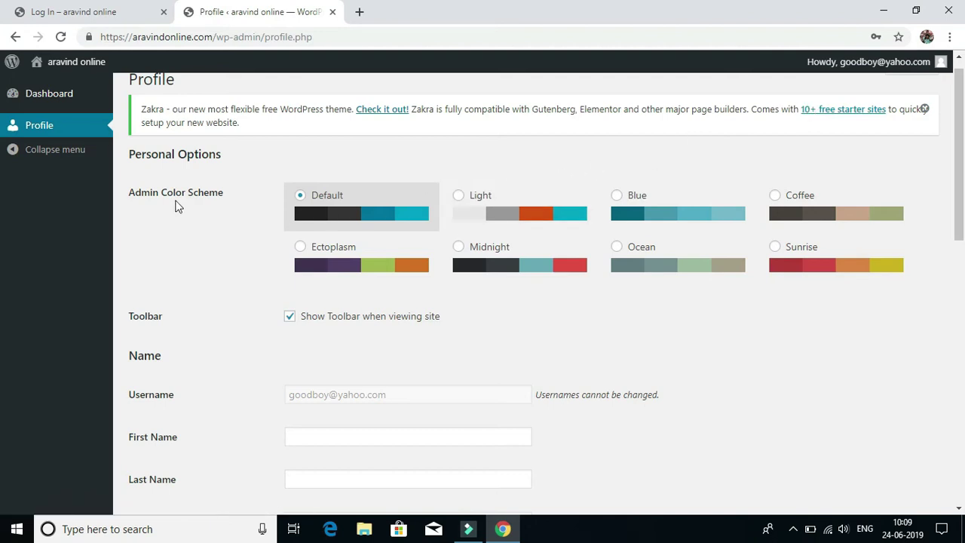
{"action": "scroll", "coordinate": [413, 178], "scroll_direction": "up", "scroll_amount": 1}
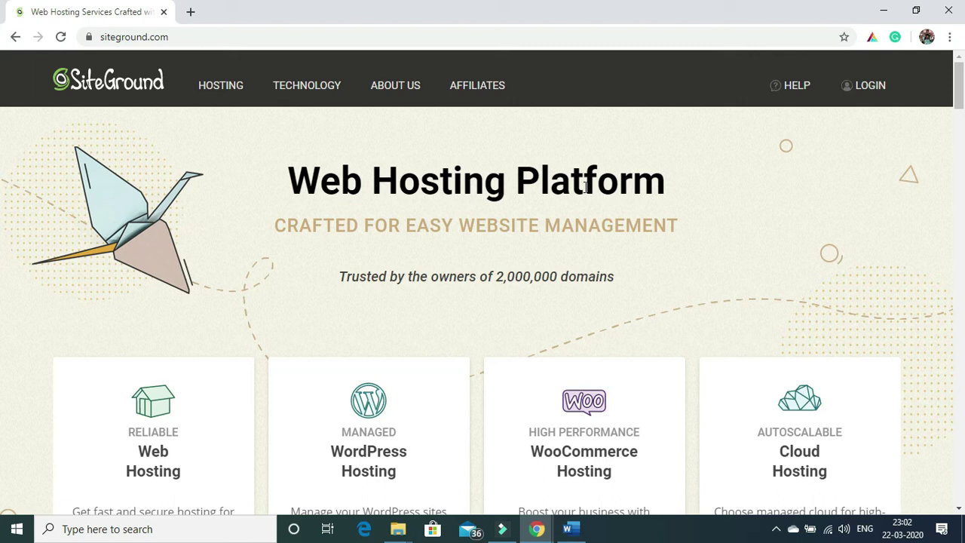
{"action": "left_click_drag", "start_coordinate": [958, 87], "coordinate": [961, 98]}
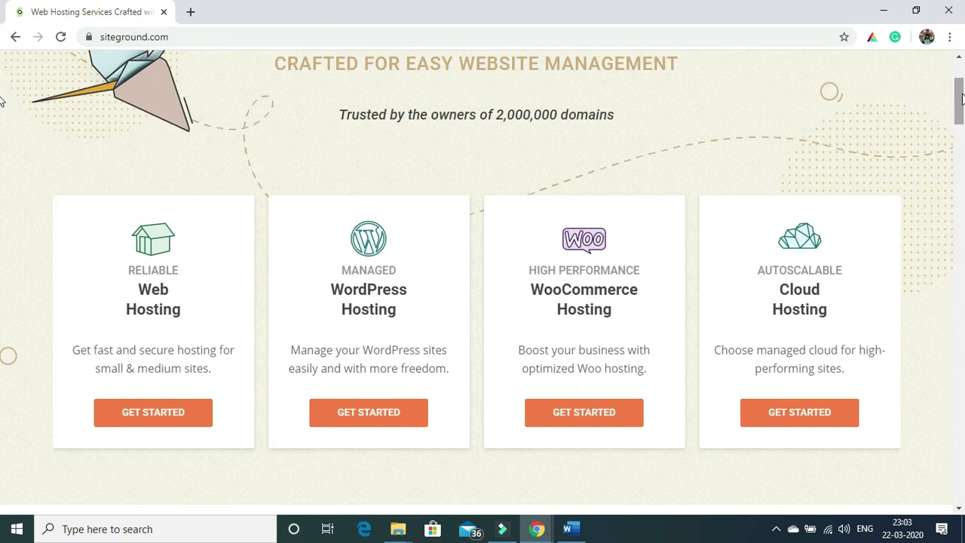
{"action": "left_click_drag", "start_coordinate": [961, 98], "coordinate": [961, 79]}
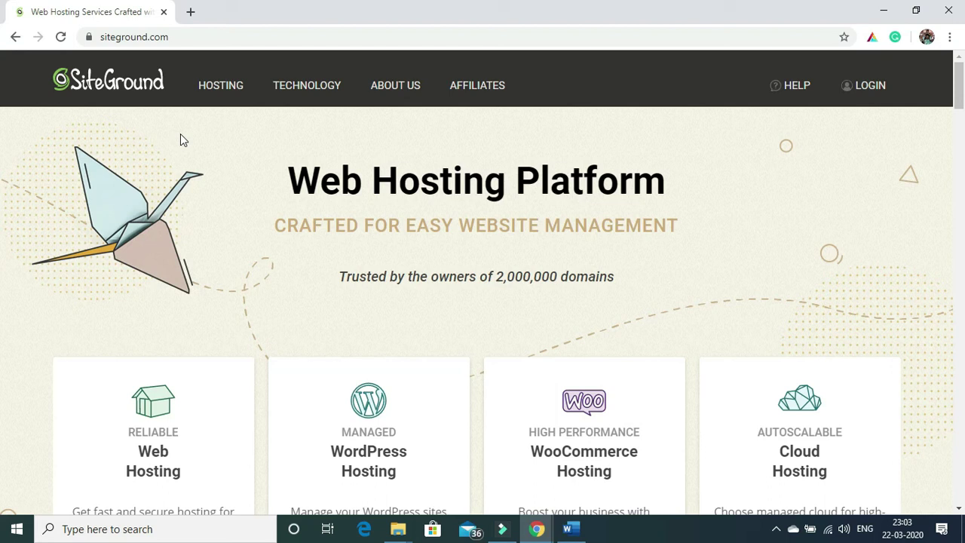
{"action": "mouse_move", "coordinate": [217, 92]}
{"action": "scroll", "coordinate": [957, 113], "scroll_direction": "down", "scroll_amount": 3}
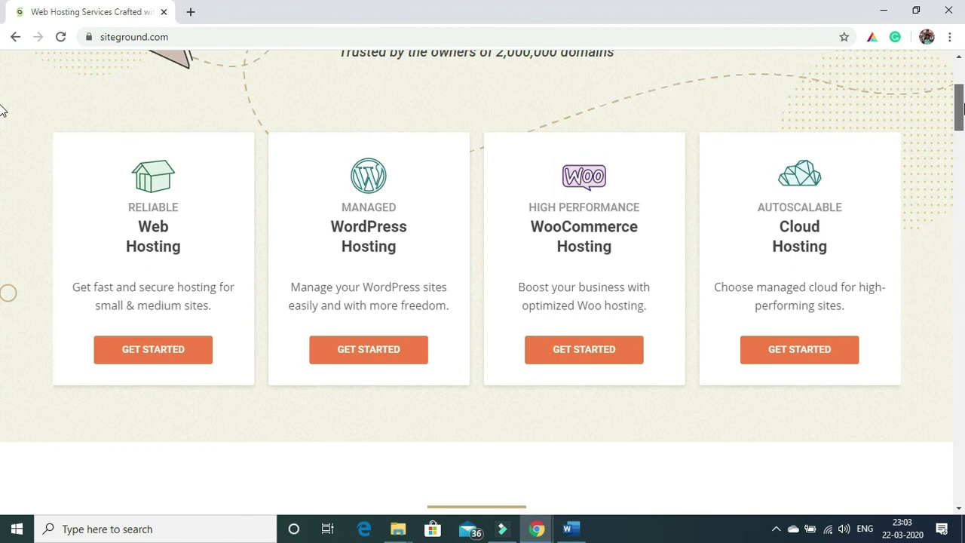